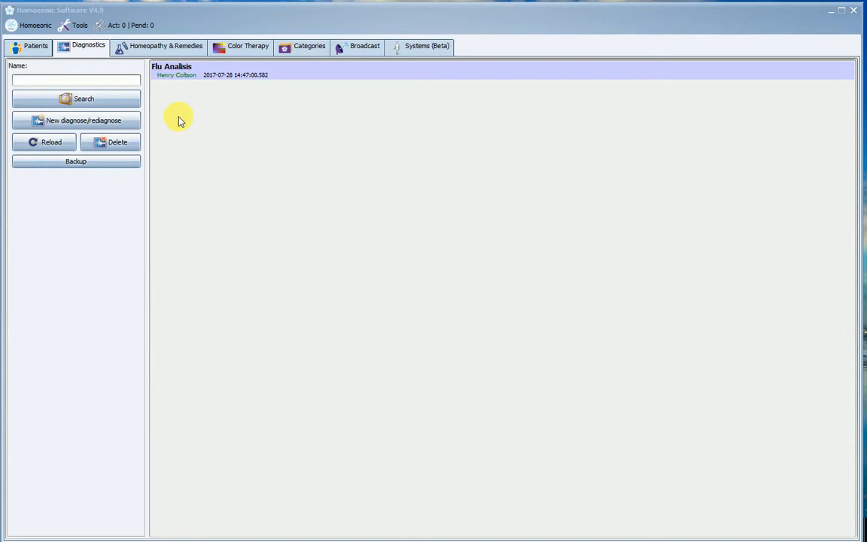
Start a new diagnosis, search the patient list by the patient's first name and select the matching patient
click(72, 129)
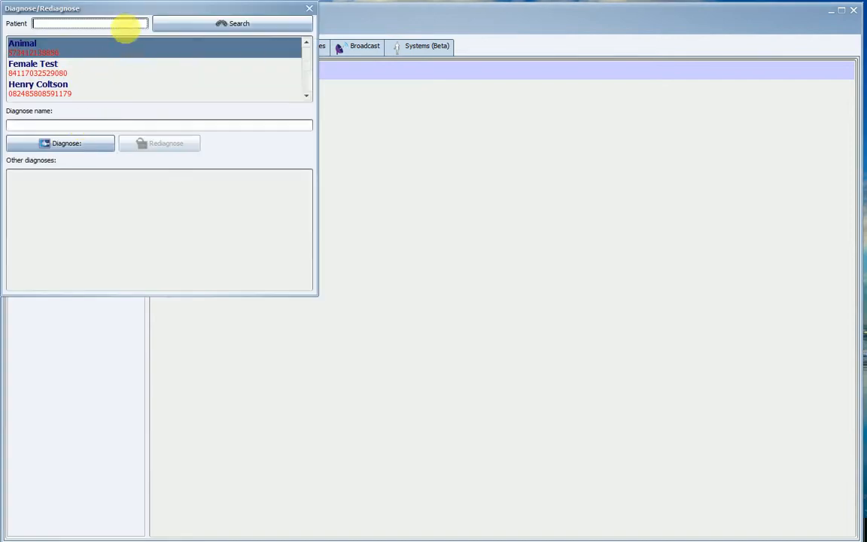
drag(142, 12, 340, 127)
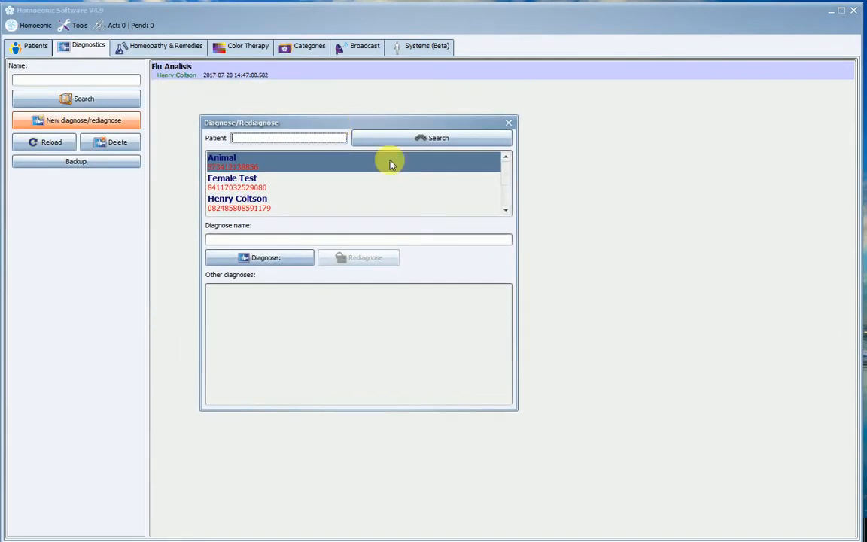
drag(507, 176, 504, 184)
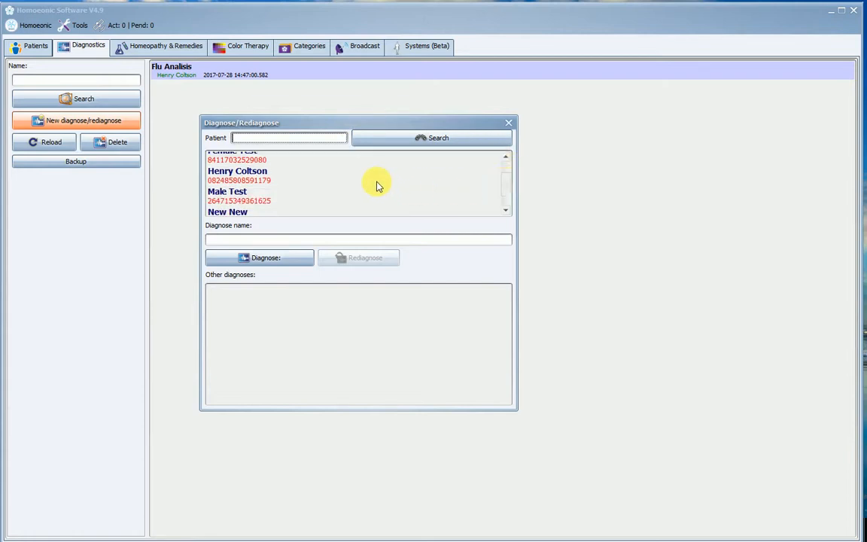
click(347, 183)
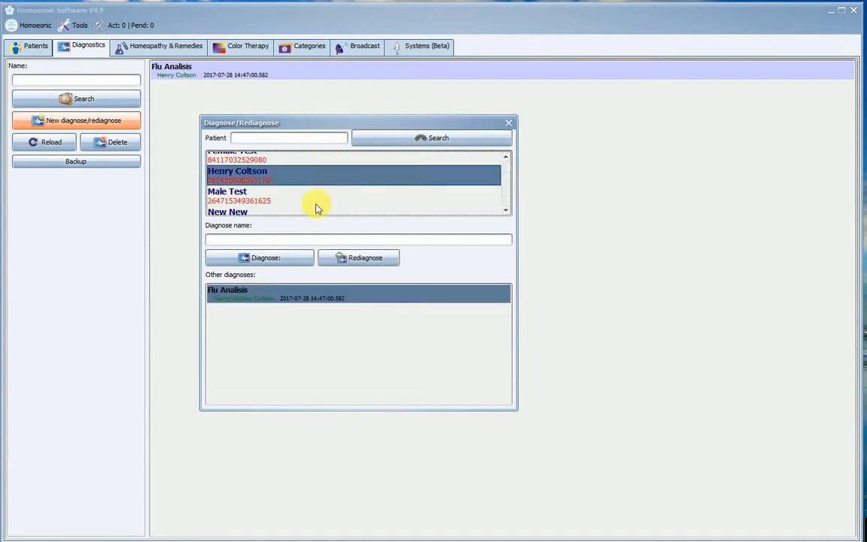
click(316, 198)
click(301, 141)
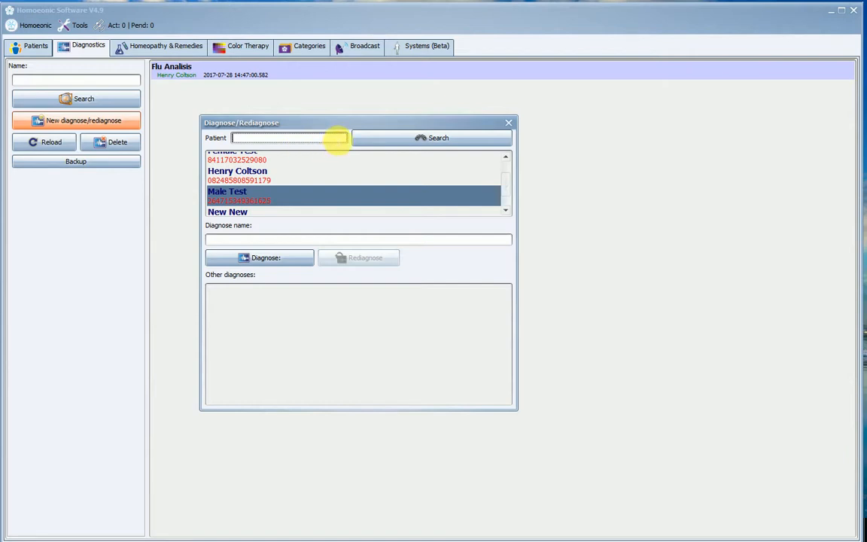
text(Henry)
click(383, 140)
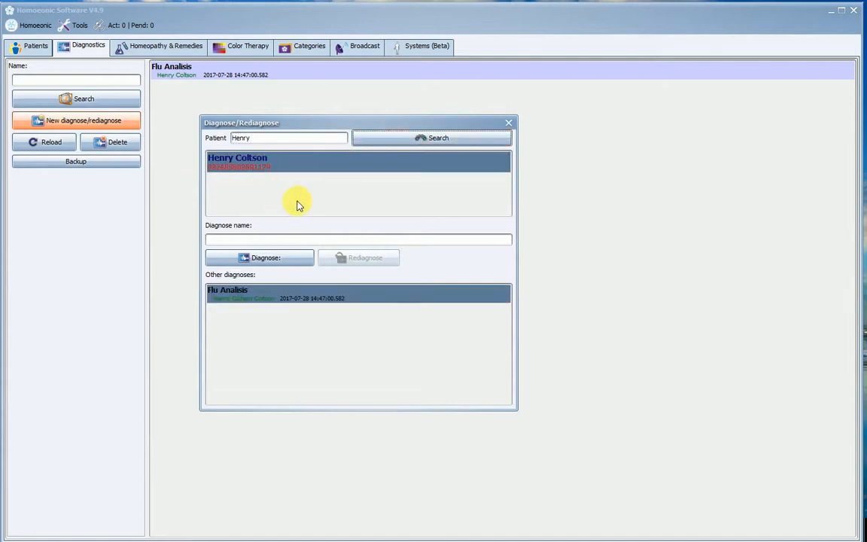
click(253, 163)
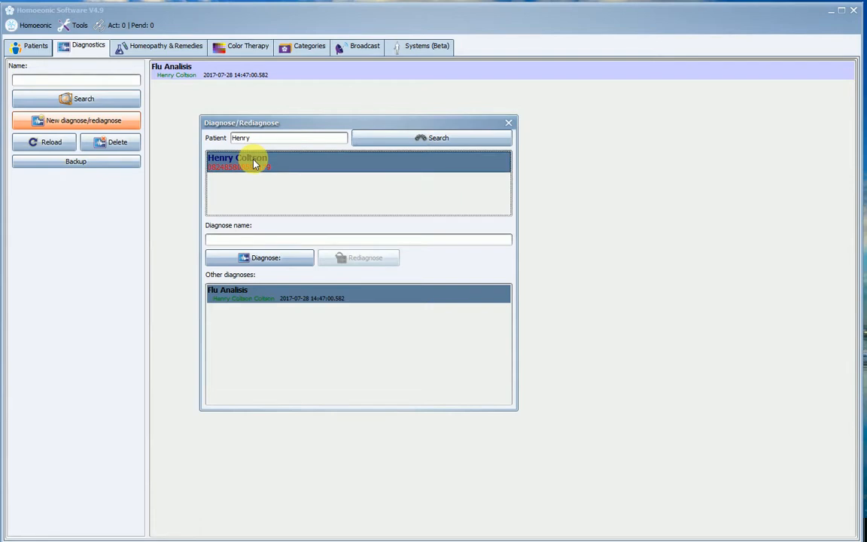
Name the diagnosis Bones and create it for the selected patient
click(266, 240)
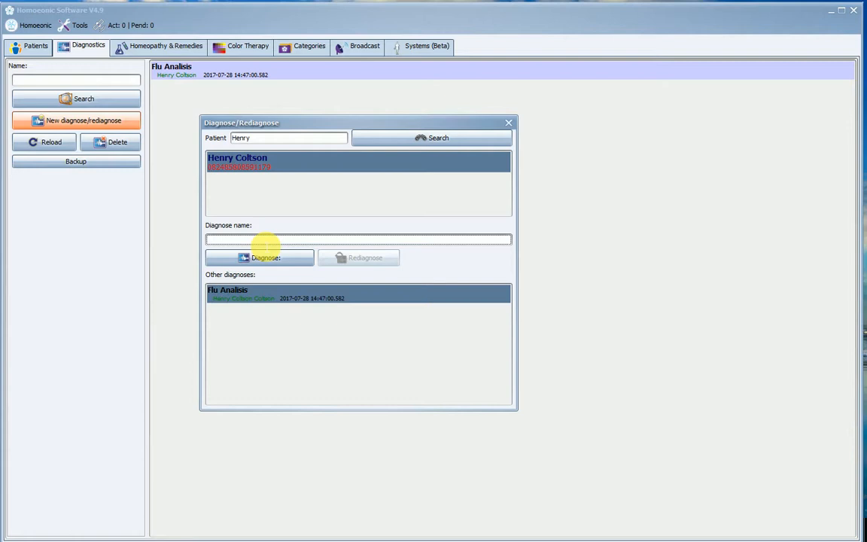
text(Bones)
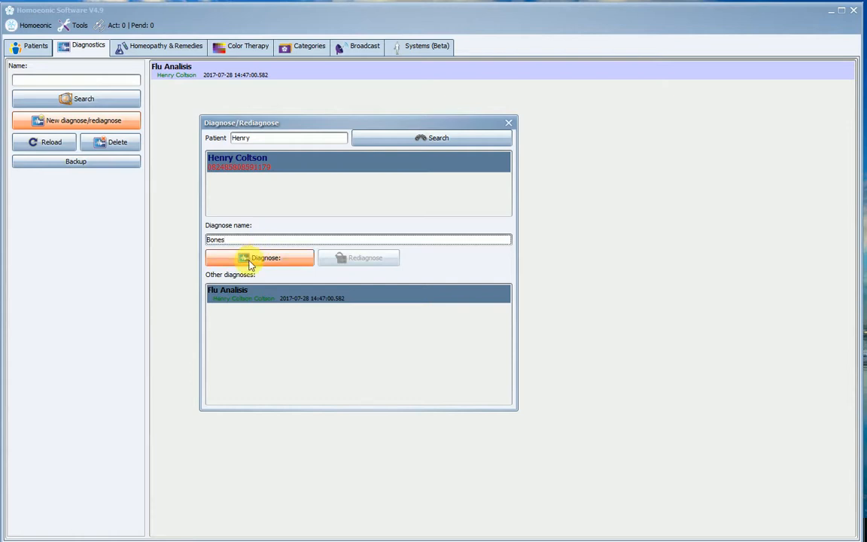
double_click(225, 239)
click(277, 259)
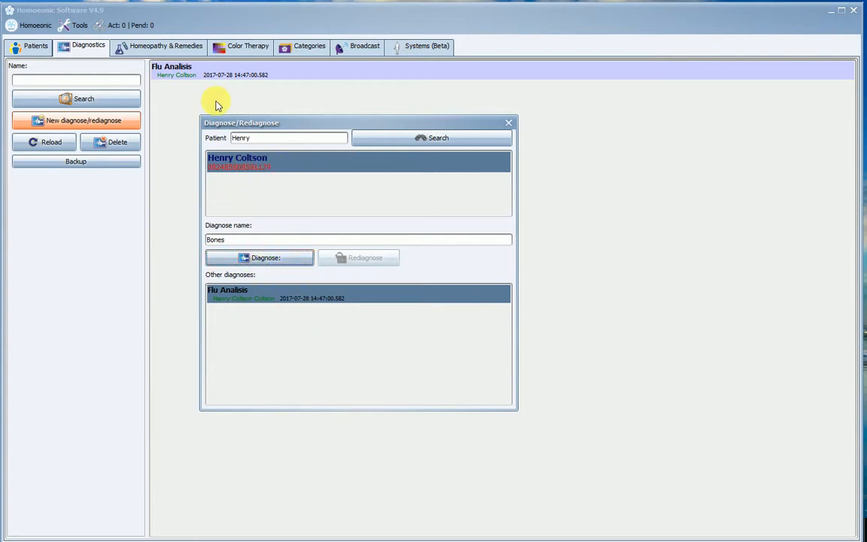
drag(271, 123, 399, 177)
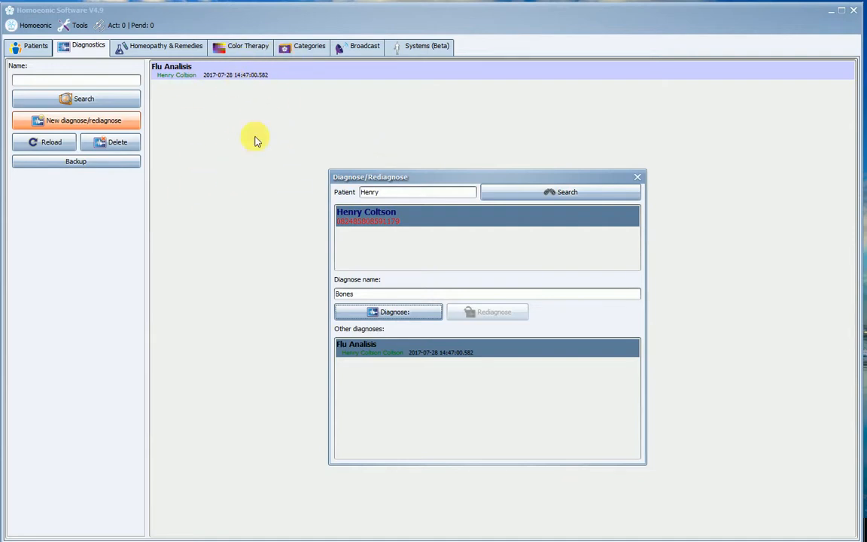
click(433, 315)
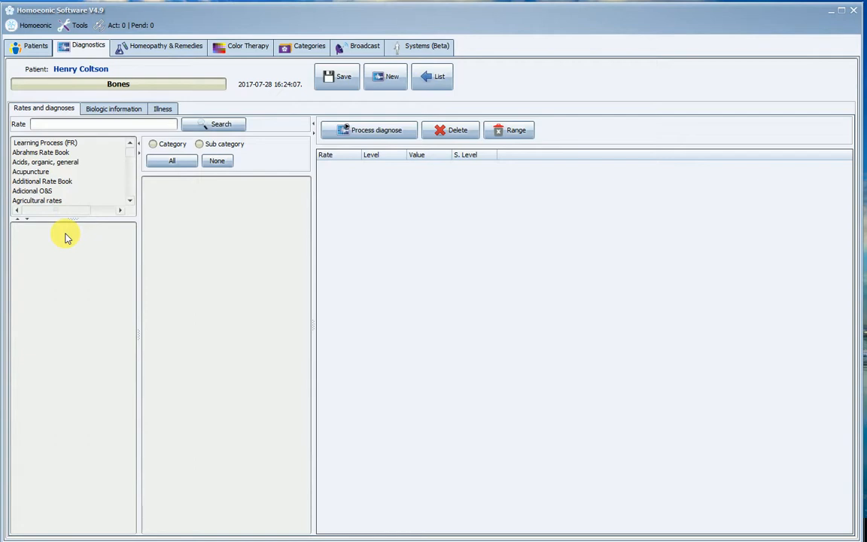
Browse the rate categories, viewing the rates under Acupuncture, Allopathic (Aditional) and Bailey Flower Essences
click(68, 171)
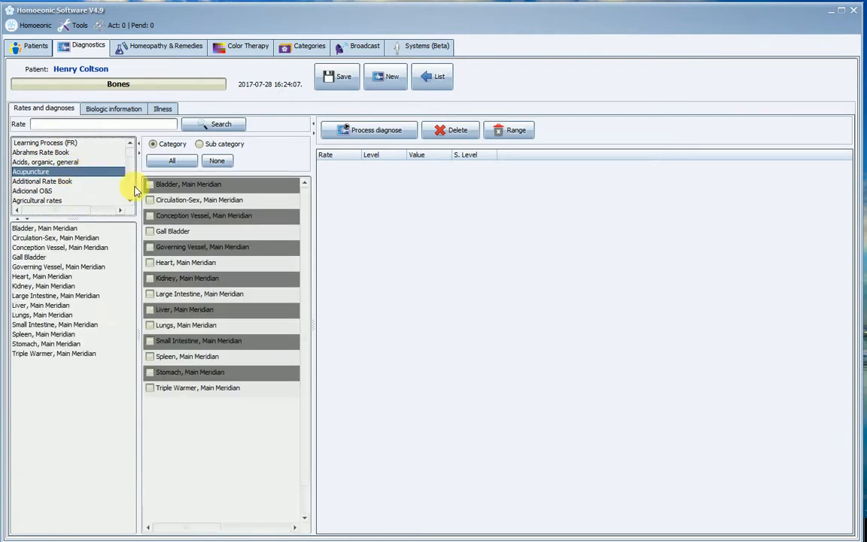
scroll(126, 197, down, 4)
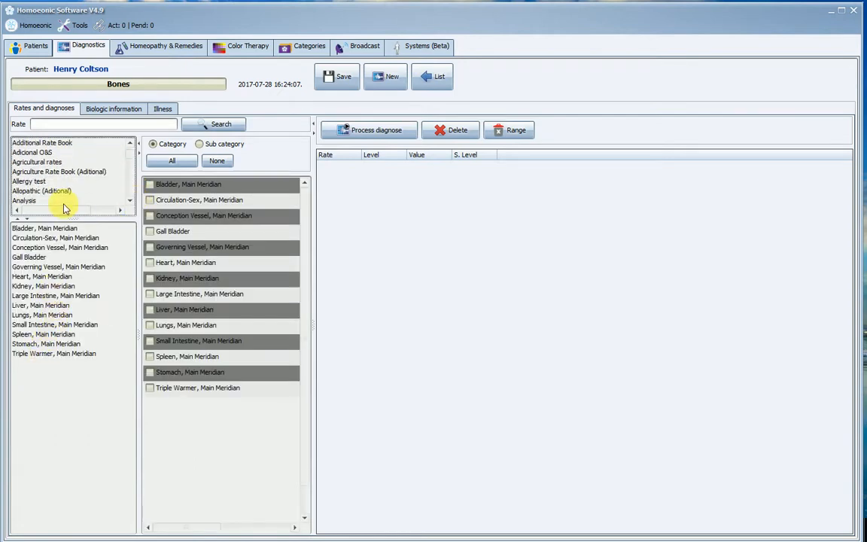
click(66, 191)
scroll(124, 197, down, 3)
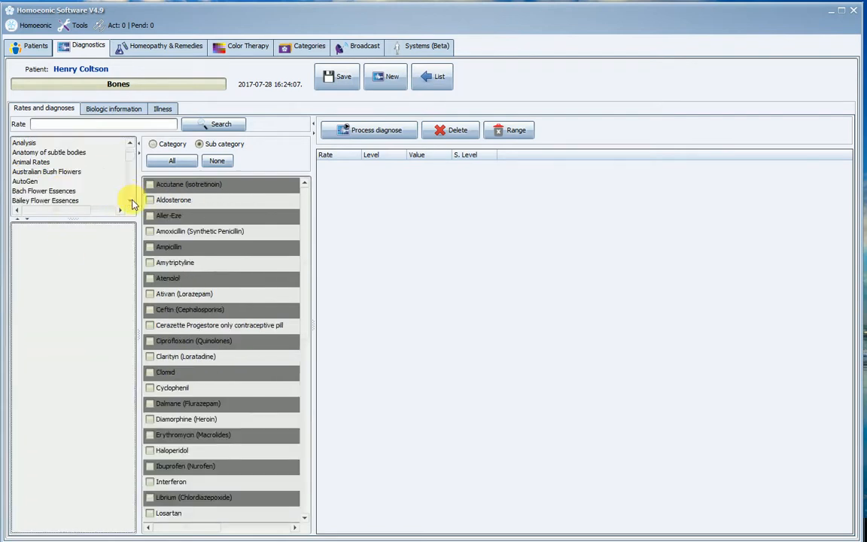
click(89, 182)
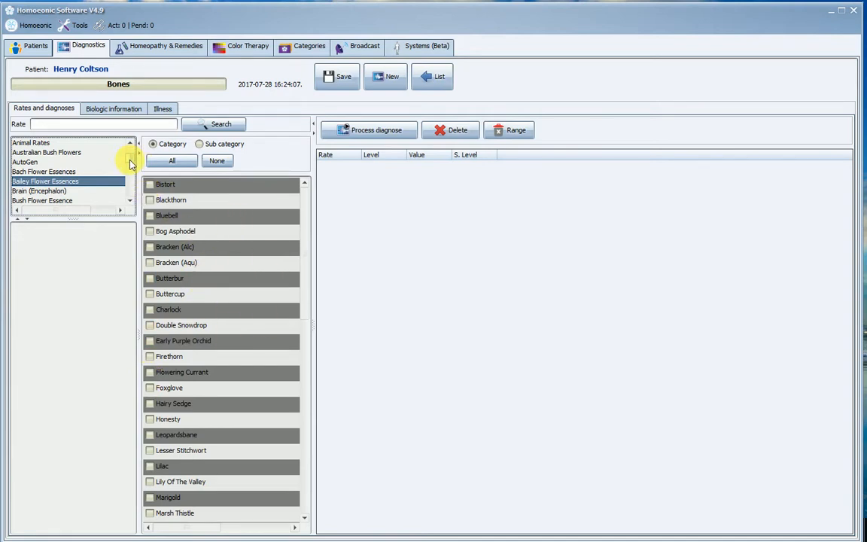
drag(129, 164, 132, 158)
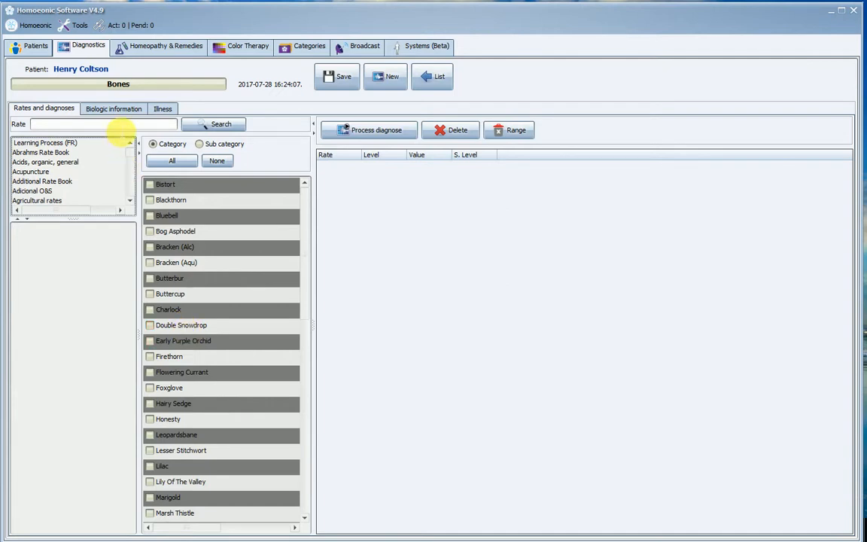
Search the rates for "bones" and add Osteopsathyrosis (brittle bones) to the diagnosis
click(120, 128)
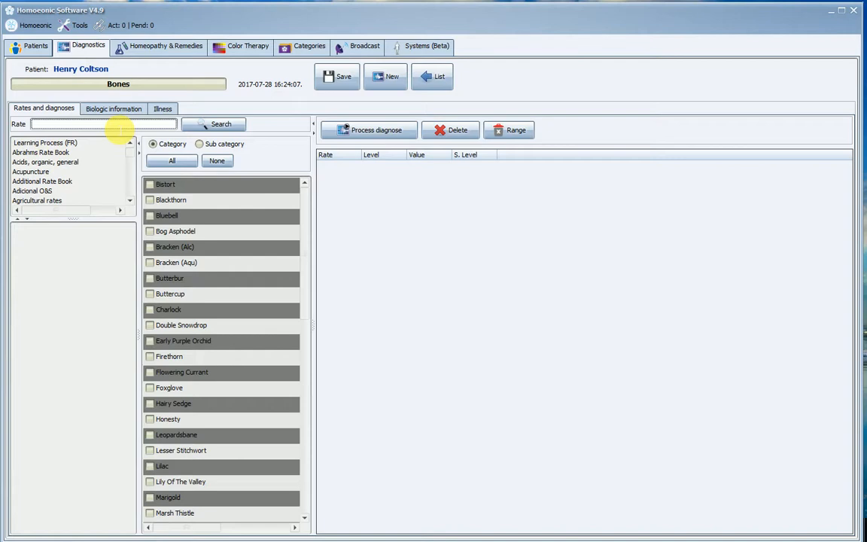
click(199, 123)
click(144, 125)
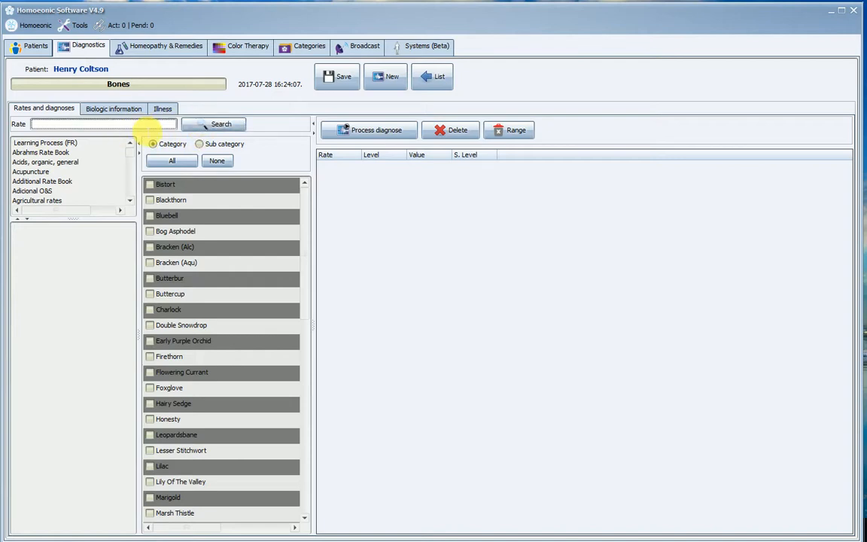
text(bones)
click(222, 125)
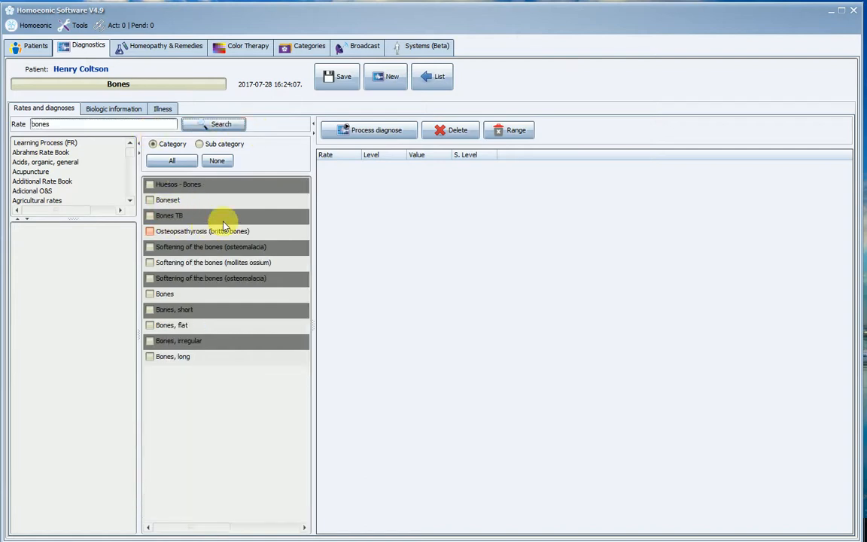
click(149, 231)
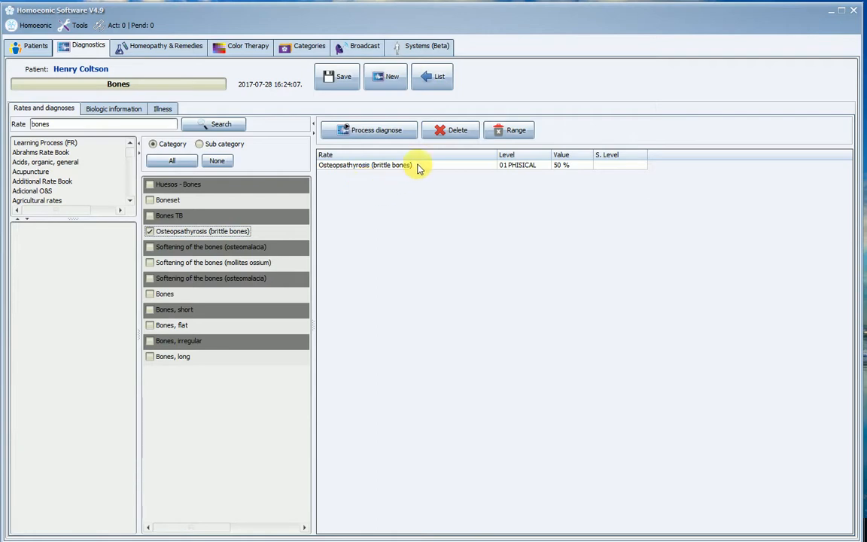
click(521, 169)
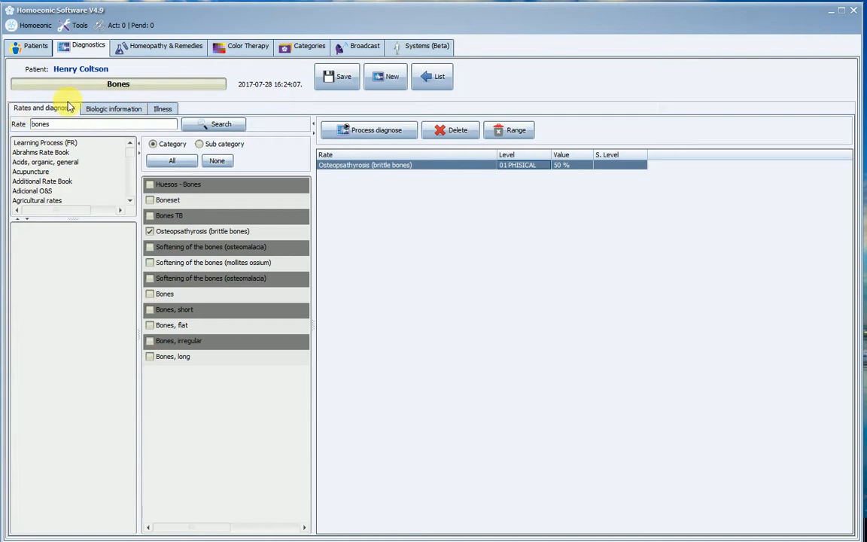
Examine the biologic information and illness sections and the available levels, keeping the level at 01 PHISICAL
click(116, 110)
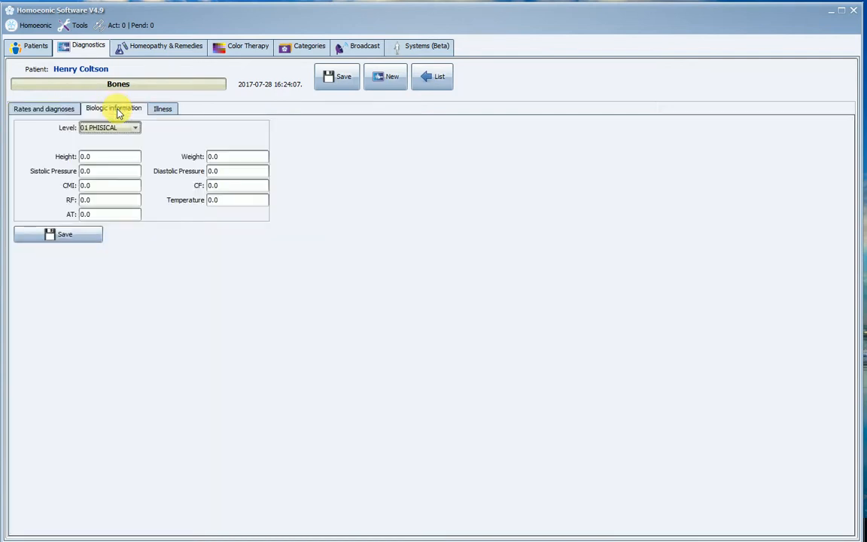
click(161, 108)
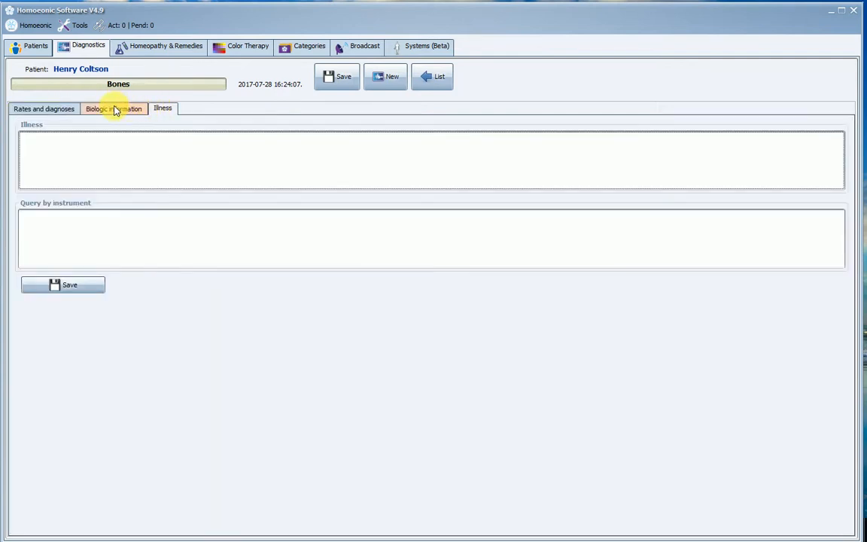
click(120, 114)
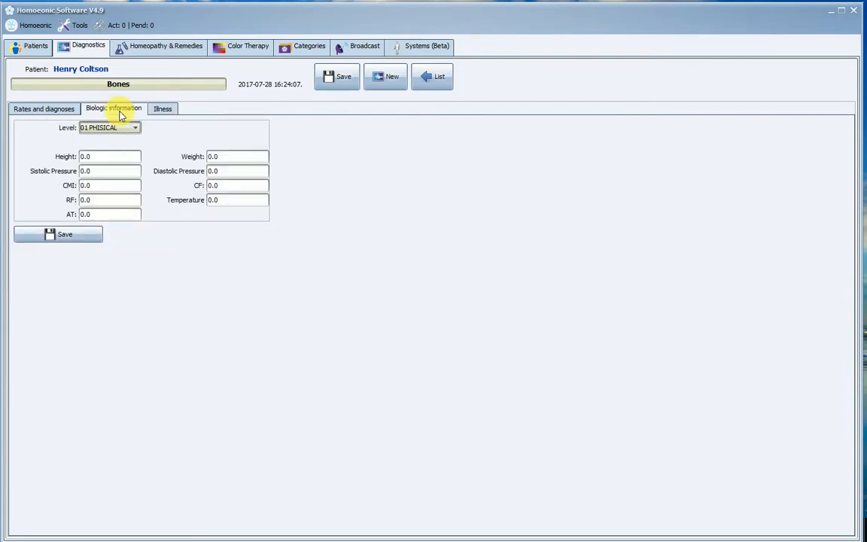
click(133, 127)
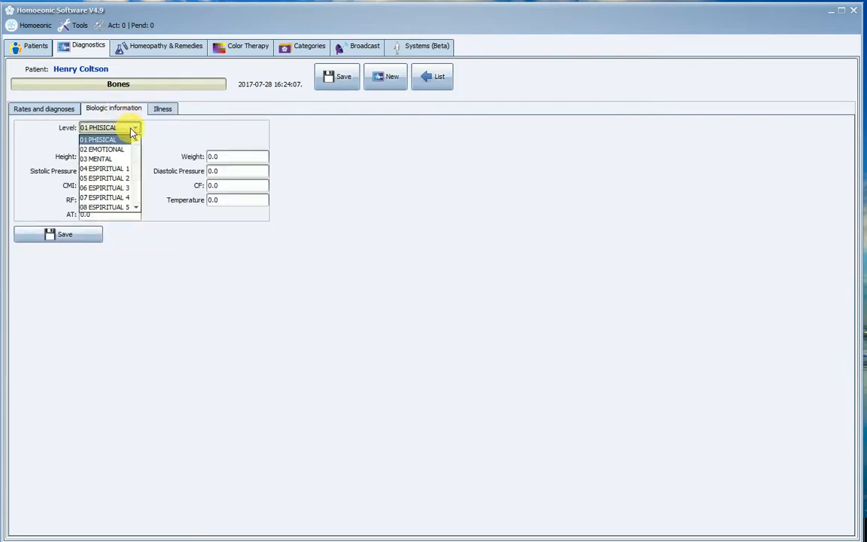
drag(137, 160, 138, 172)
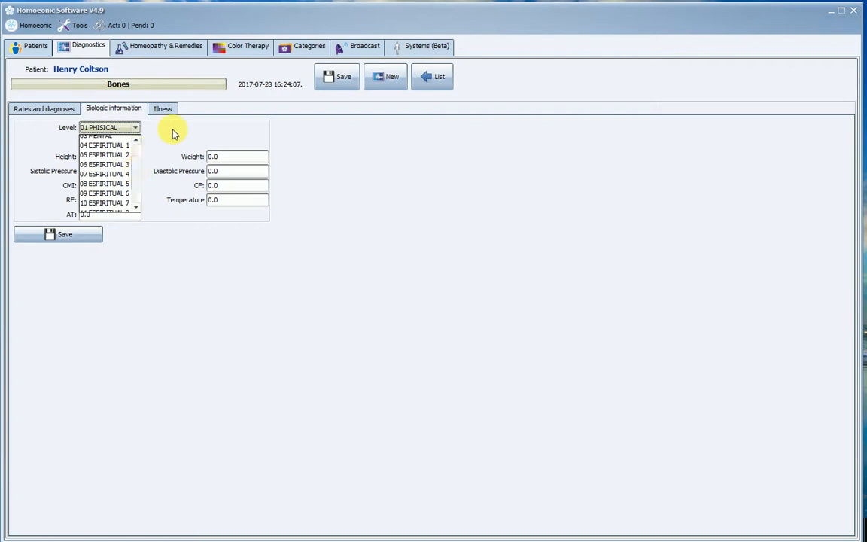
click(173, 130)
click(135, 128)
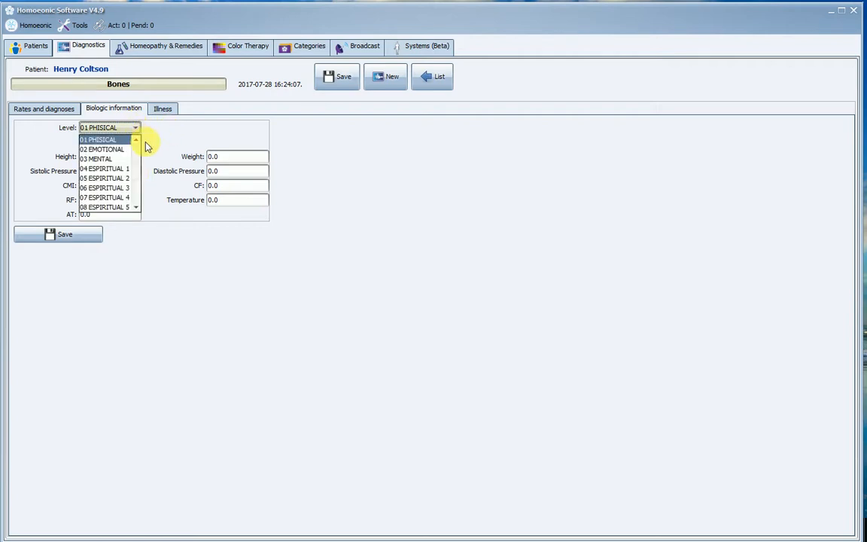
click(113, 141)
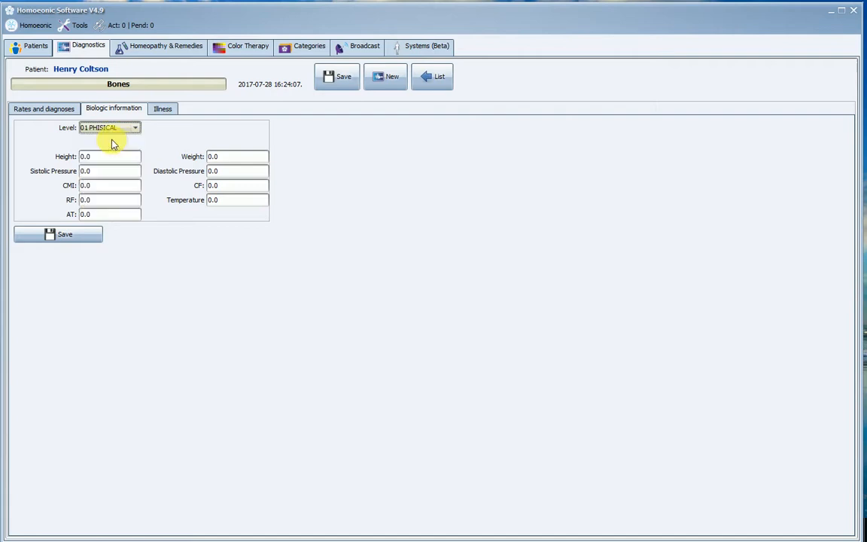
Set the patient's height to 1.8 and weight to 75 in the biologic information and save it
click(121, 157)
key(Left)
key(Left)
key(Right)
key(Right)
key(BackSpace)
key(BackSpace)
key(BackSpace)
text(1.8)
click(209, 156)
key(BackSpace)
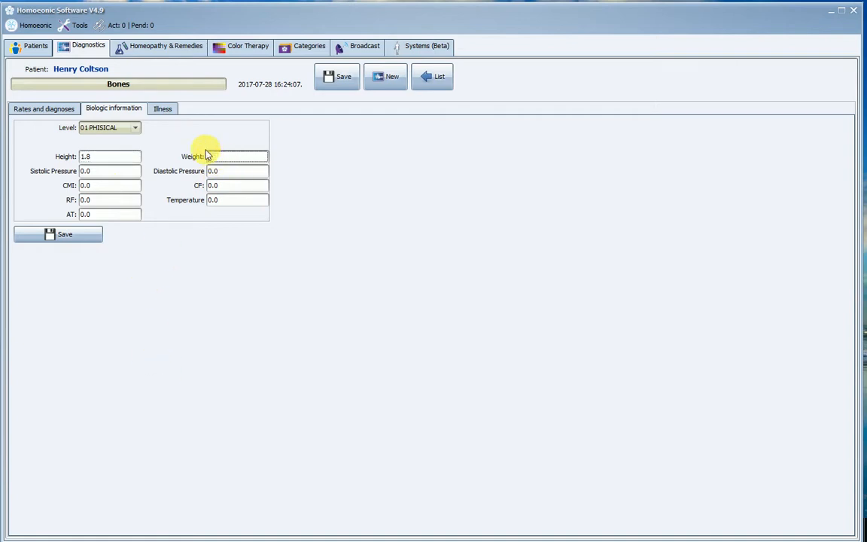
text(8)
click(64, 234)
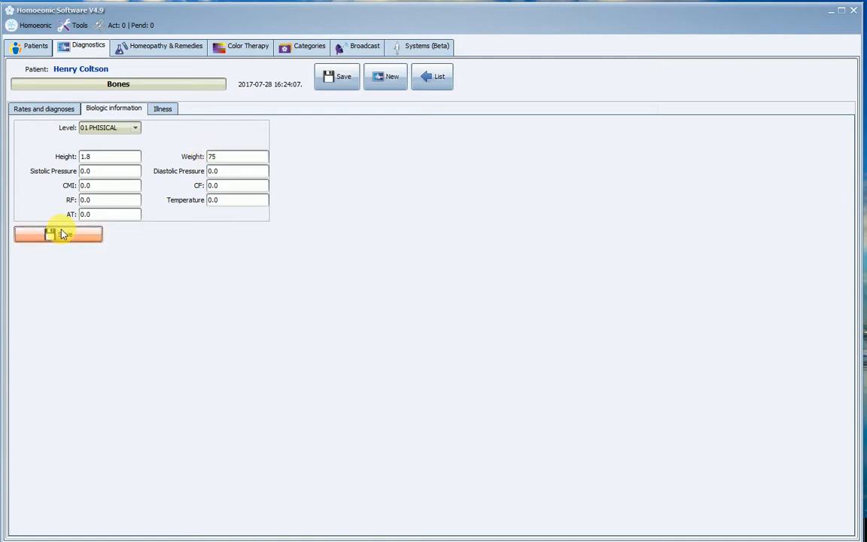
Switch the biologic information level to 02 EMOTIONAL and return it to 01 PHISICAL
click(157, 111)
click(129, 113)
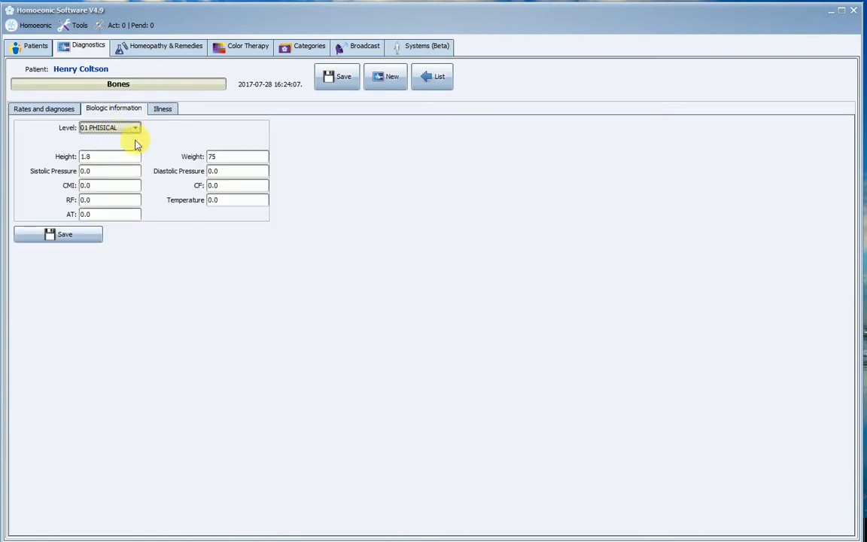
click(131, 129)
click(119, 148)
click(110, 127)
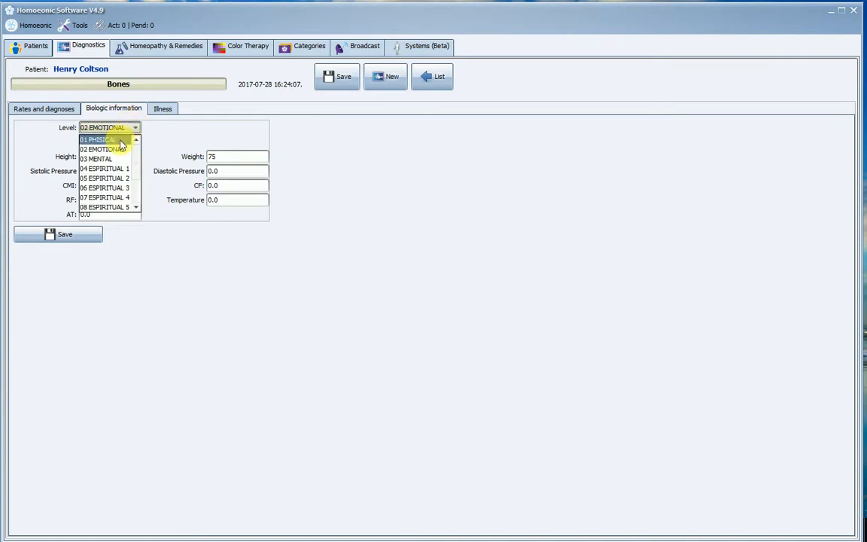
click(116, 136)
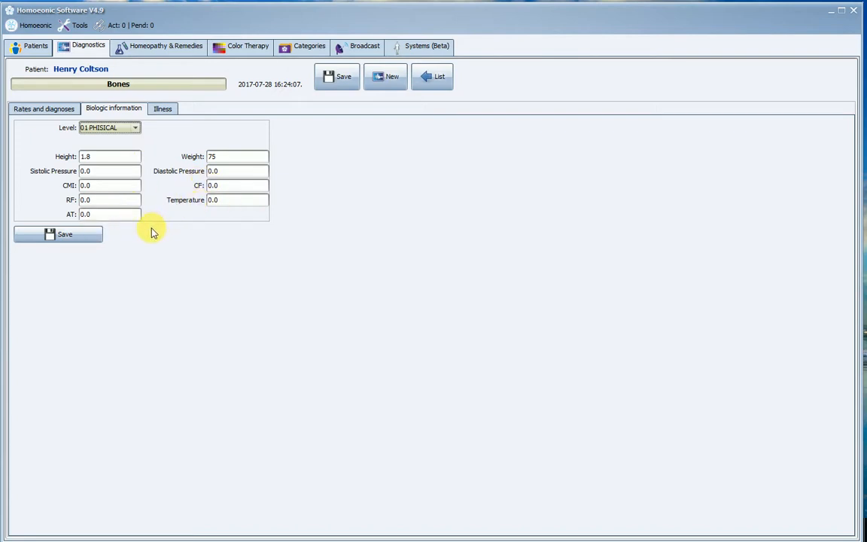
Enter "Description" in the diagnosis's illness notes and place the cursor in the query by instrument notes
click(165, 110)
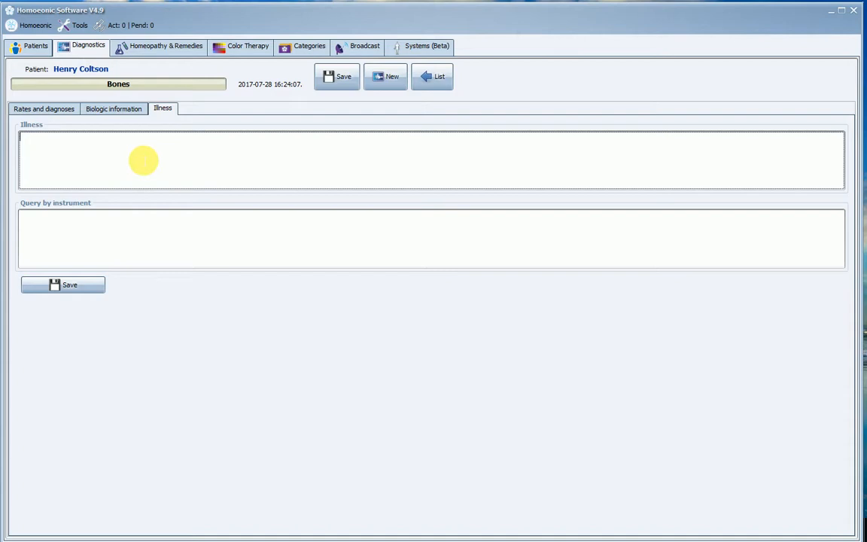
text(Description)
click(113, 226)
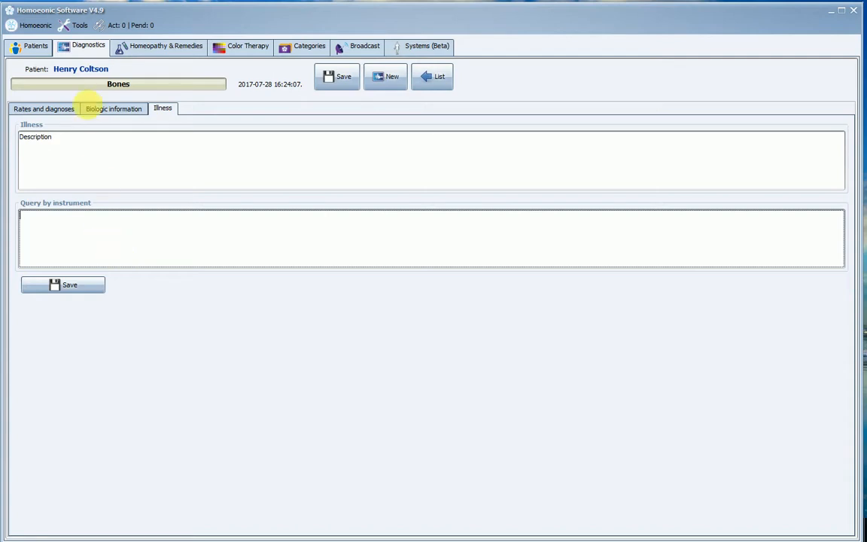
Add the rates Softening of the bones (mollites ossium), Bones, and Bones, flat to the diagnosis
click(64, 109)
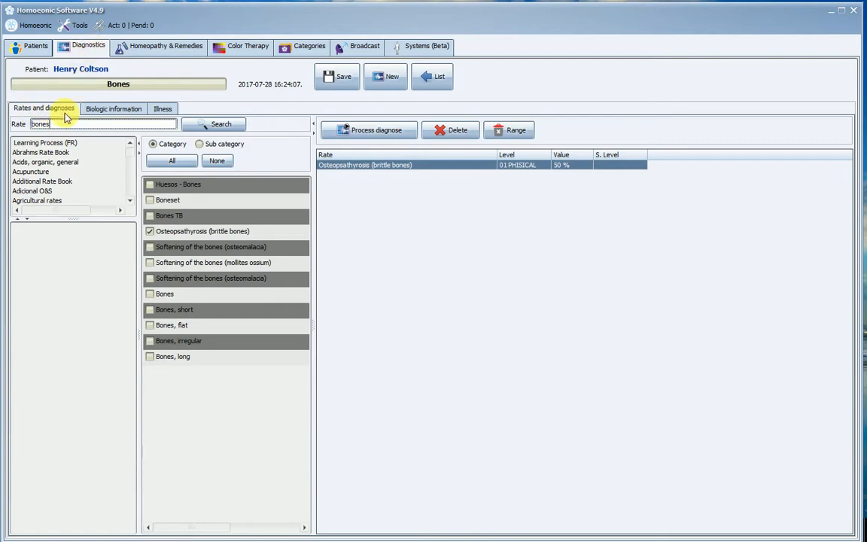
click(378, 133)
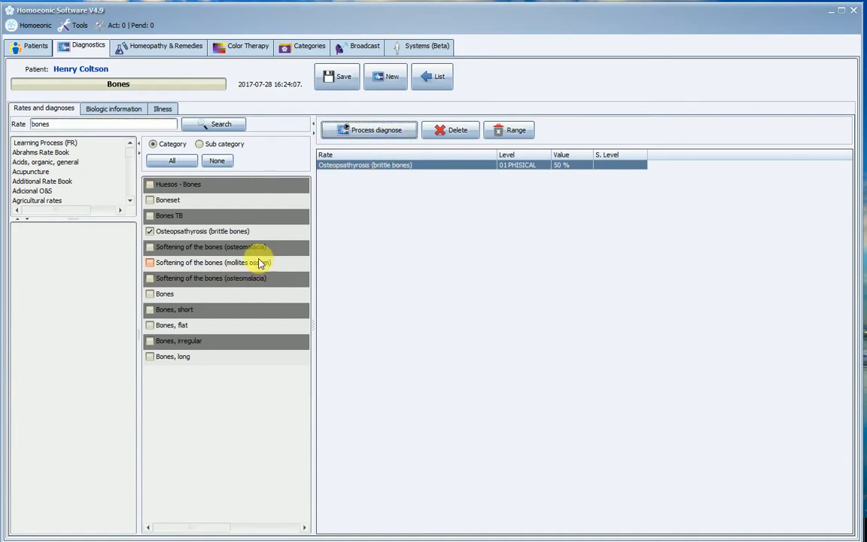
click(150, 262)
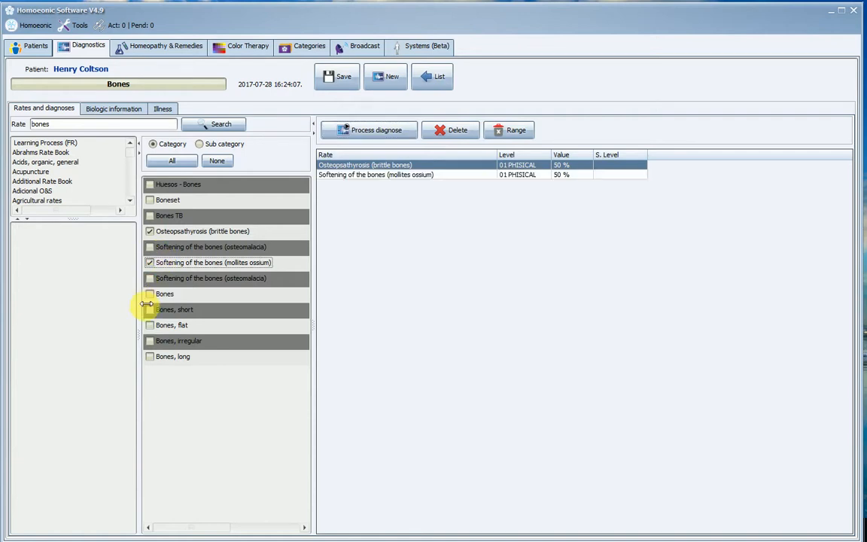
click(150, 294)
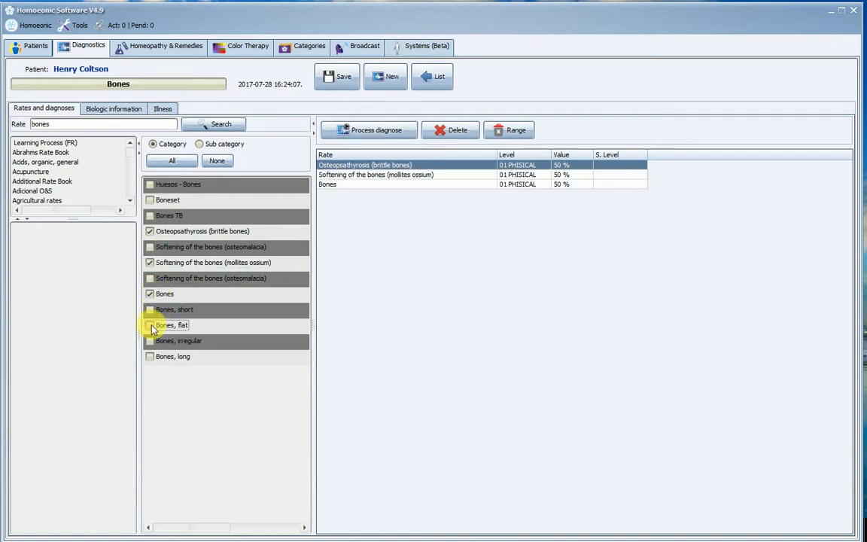
click(149, 325)
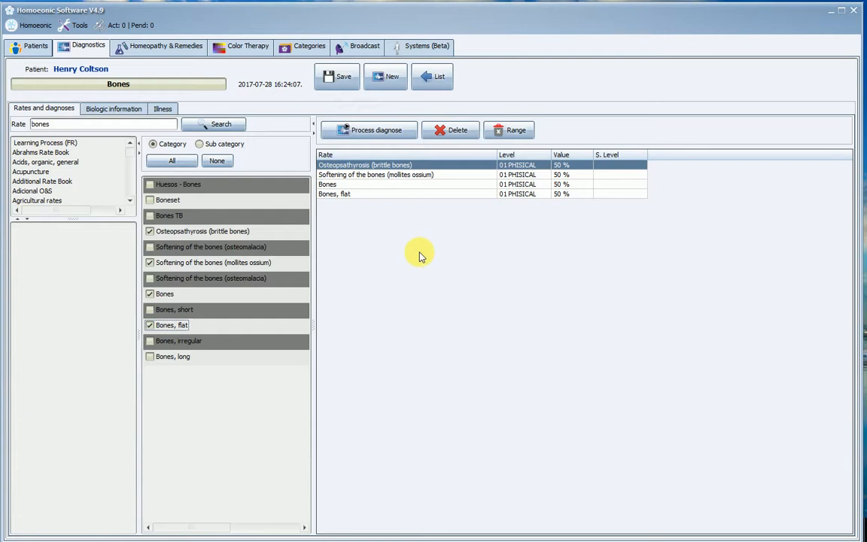
Open the diagnosis processing options with the -100/100 method, visit the rate selection and return to processing
click(386, 134)
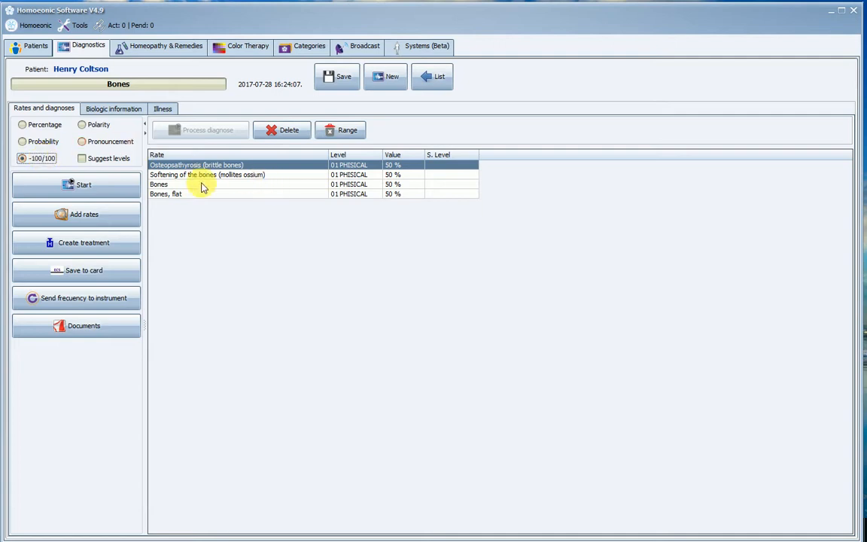
click(97, 191)
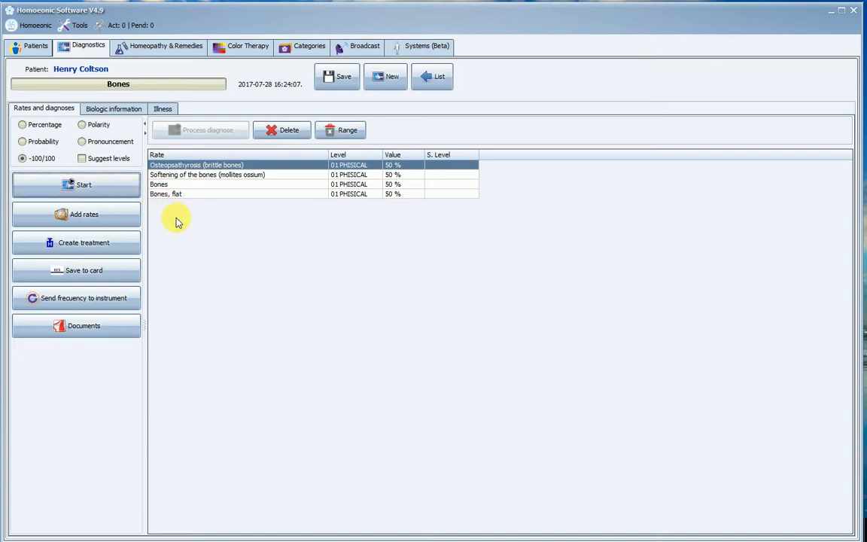
click(107, 216)
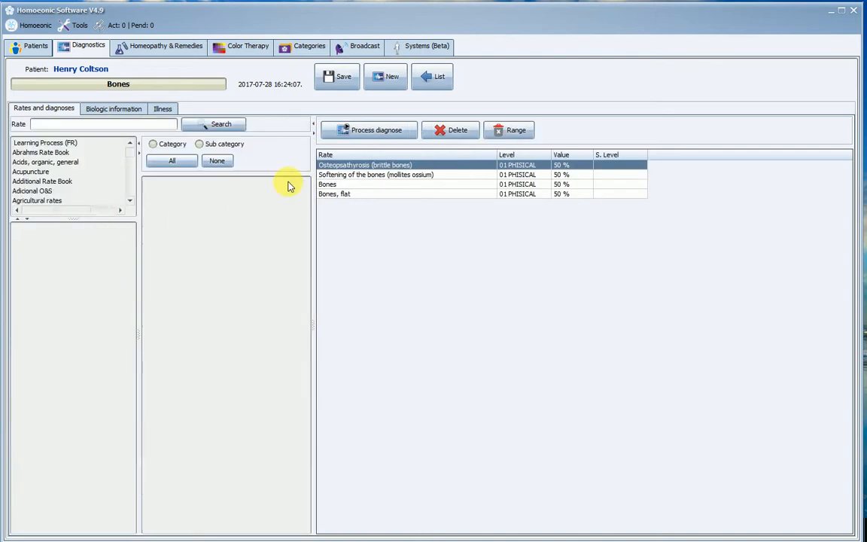
click(397, 139)
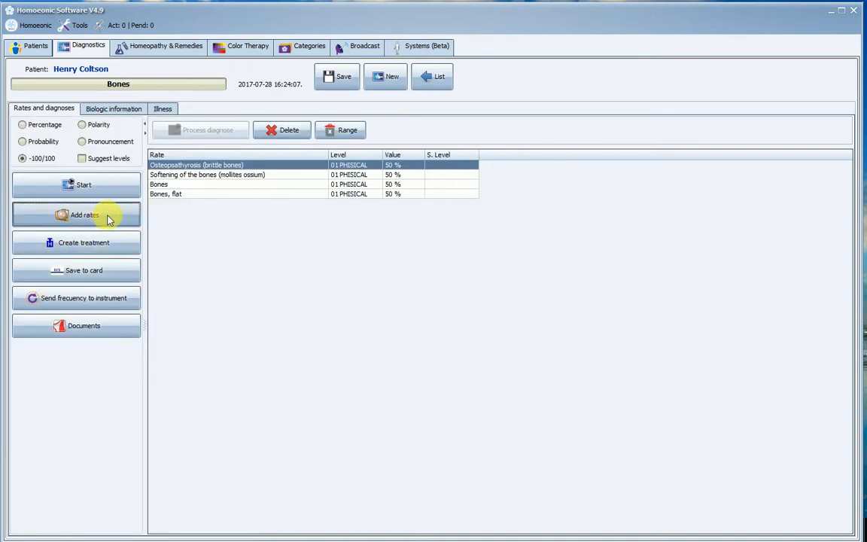
Add the rate Agua Pluvia (Agua Nieve) from letter A of the Adicional O&S category to the diagnosis
click(120, 218)
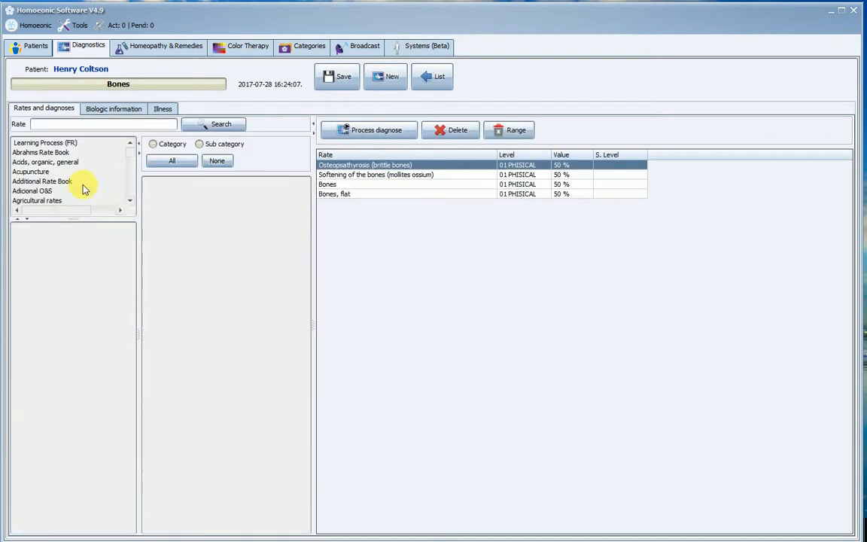
click(51, 163)
click(43, 190)
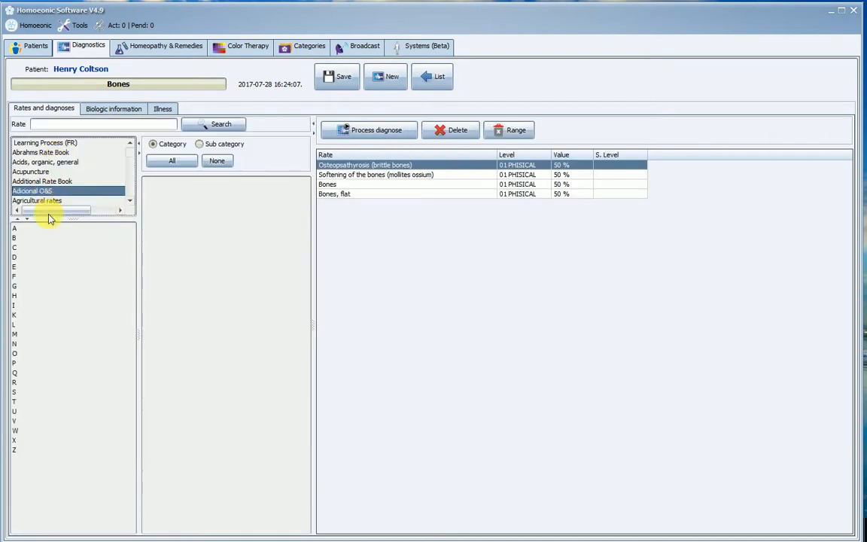
click(41, 229)
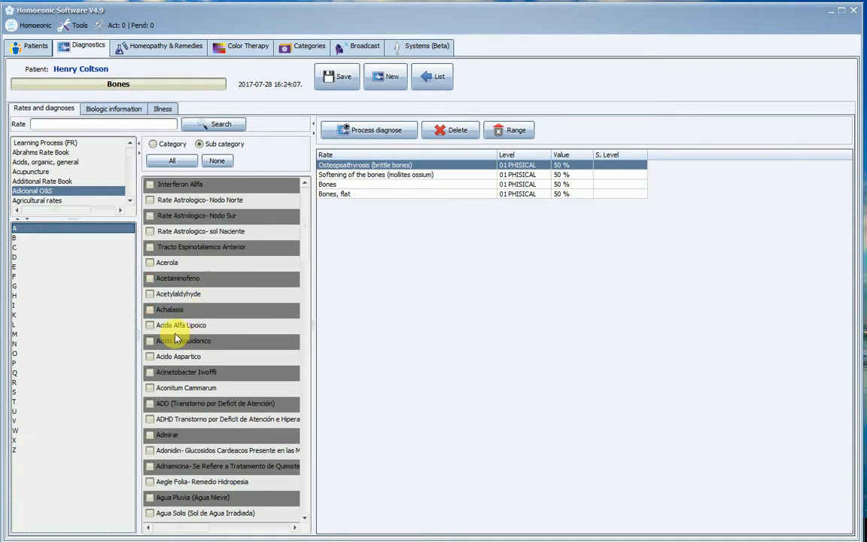
scroll(188, 444, down, 1)
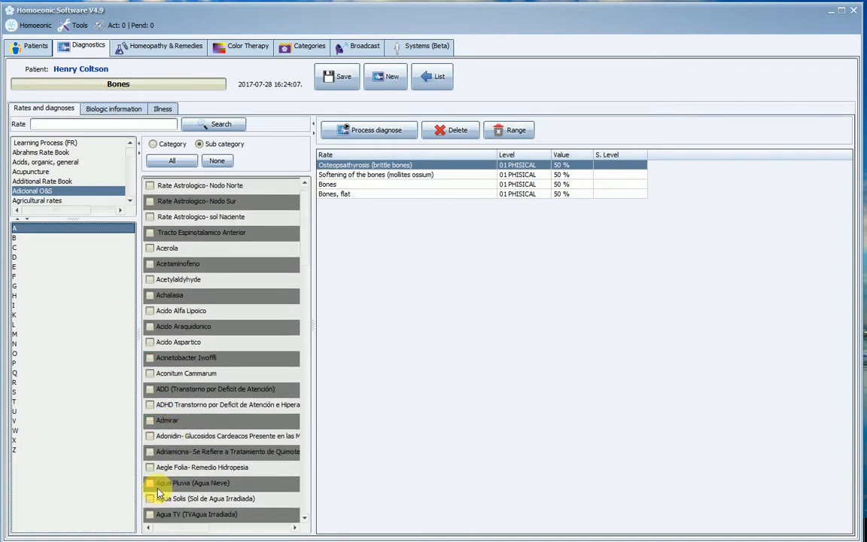
click(150, 484)
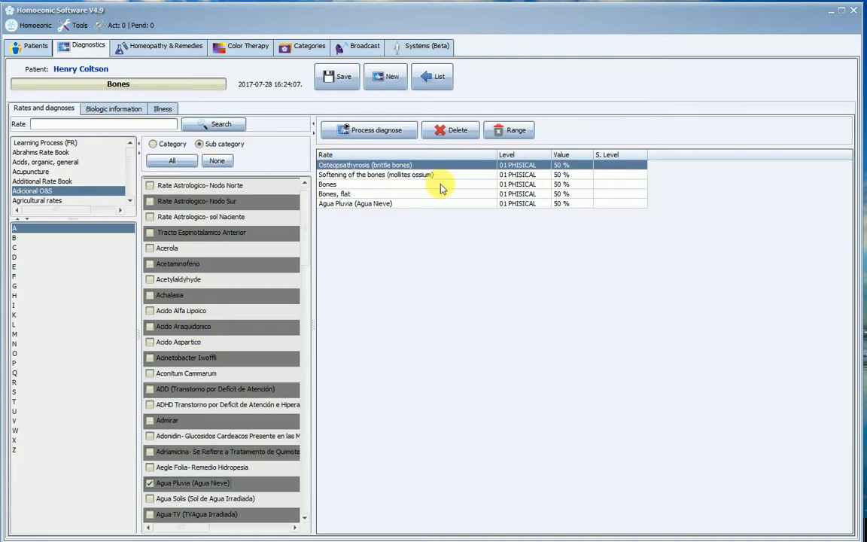
Process the diagnosis for all its rates with the -100/100 method
click(407, 204)
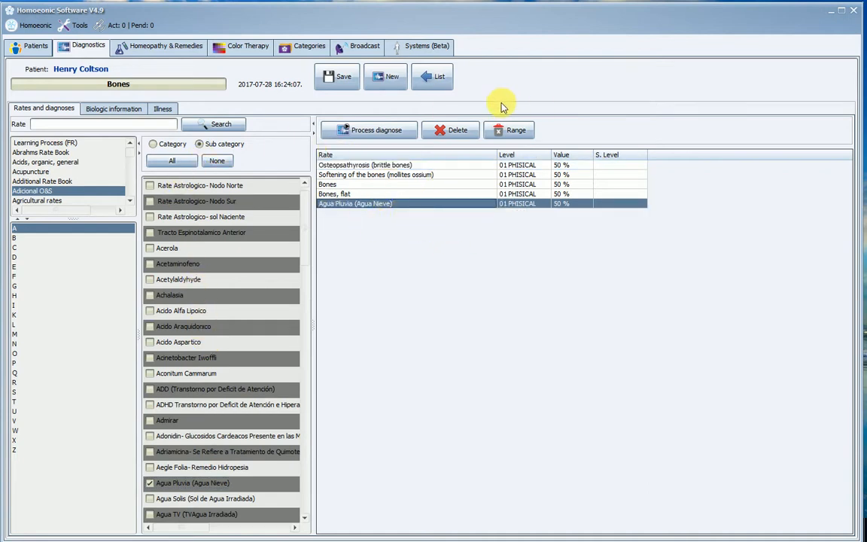
click(369, 134)
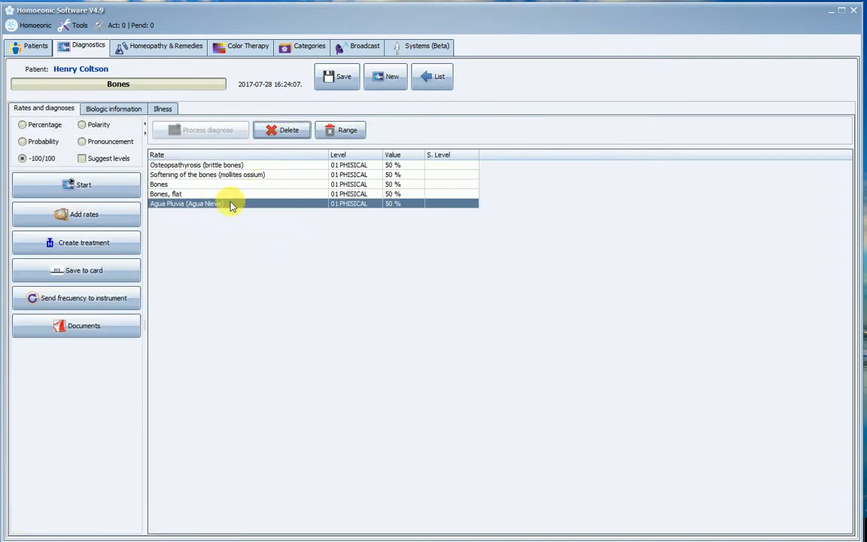
click(117, 194)
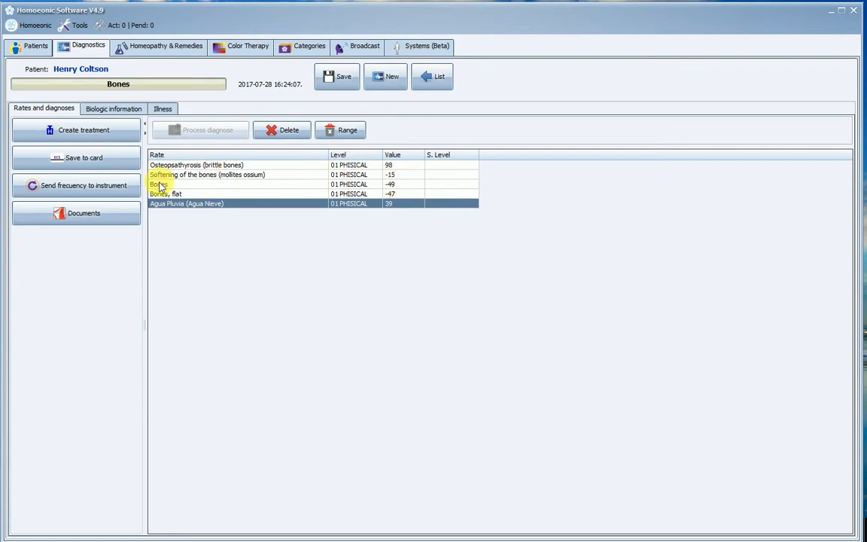
Delete the rate Softening of the bones (mollites ossium) from the processed diagnosis
click(226, 184)
click(401, 175)
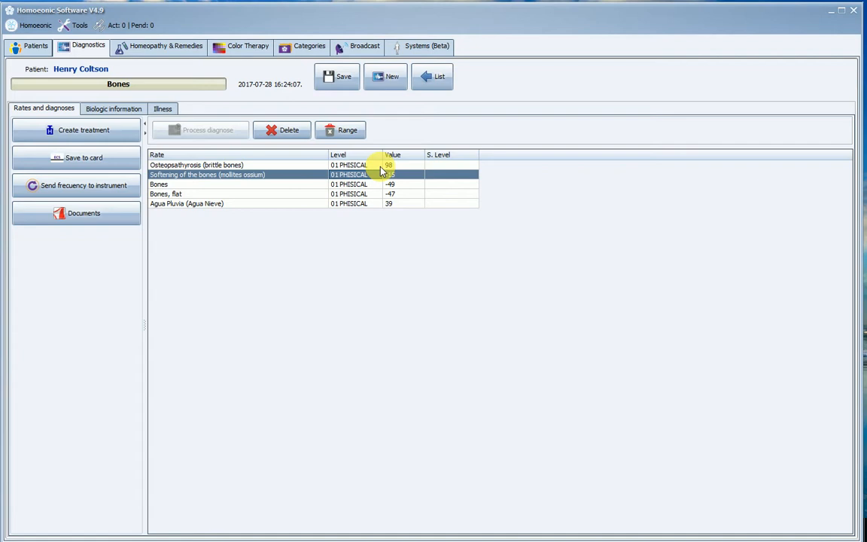
click(286, 132)
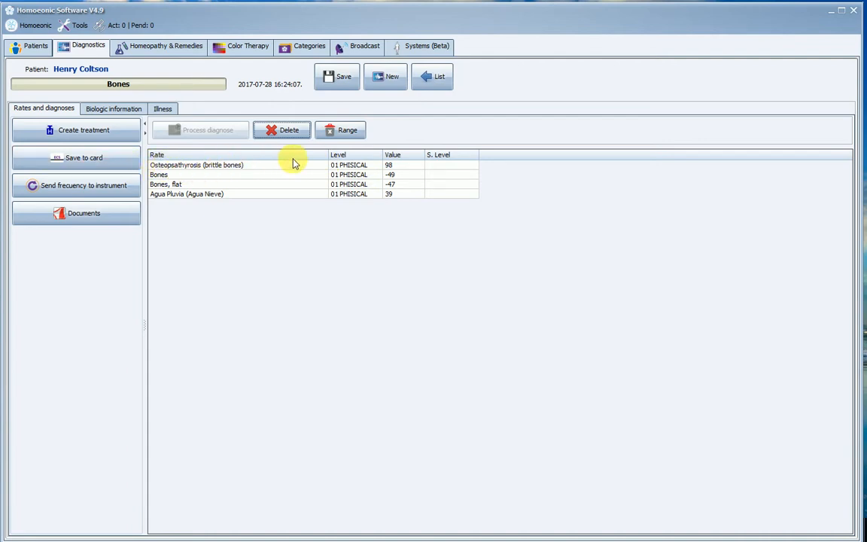
Select the Osteopsathyrosis (brittle bones) rate, save the diagnosis to card and confirm the ECS insertion
click(392, 166)
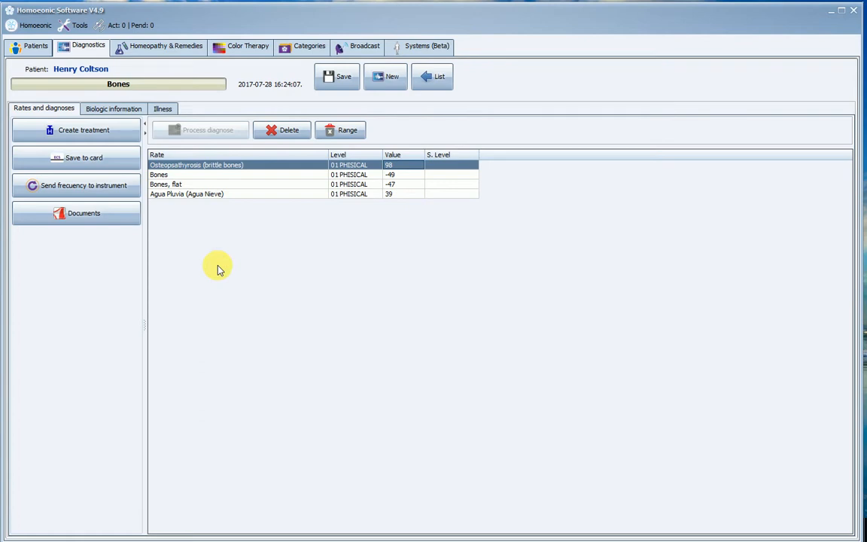
click(109, 161)
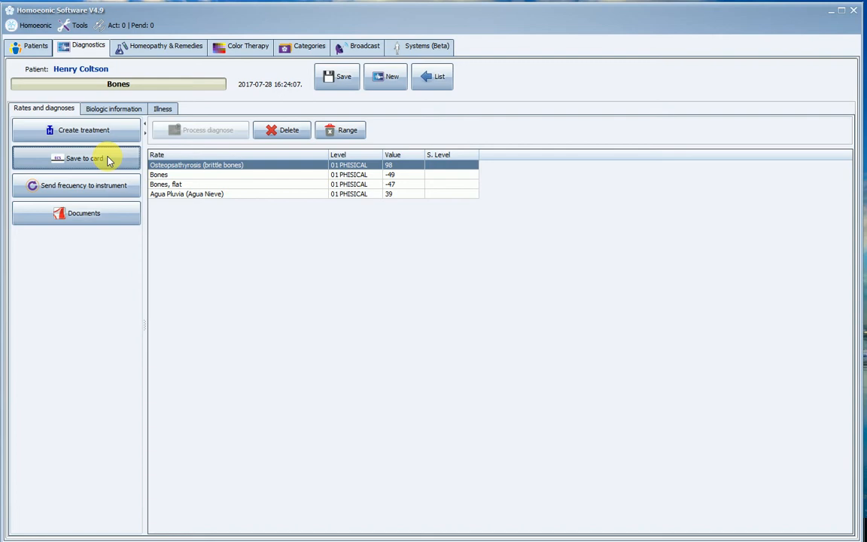
click(109, 160)
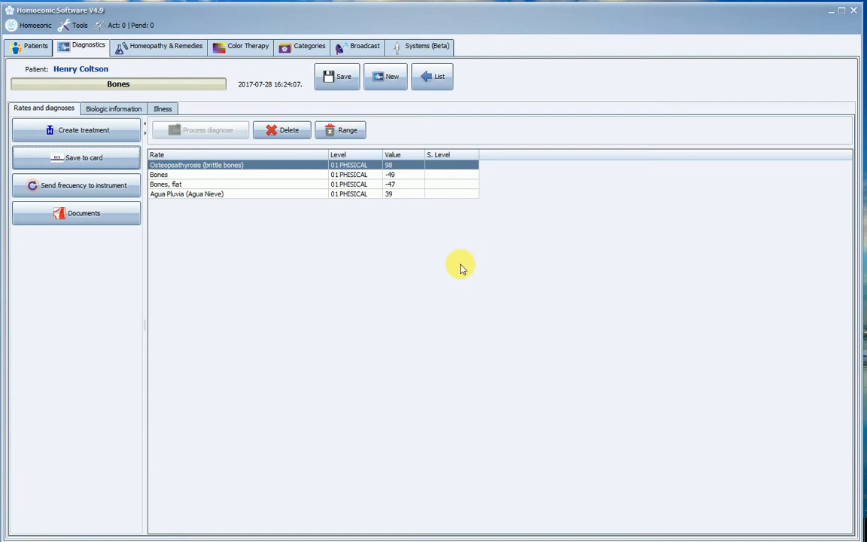
click(79, 165)
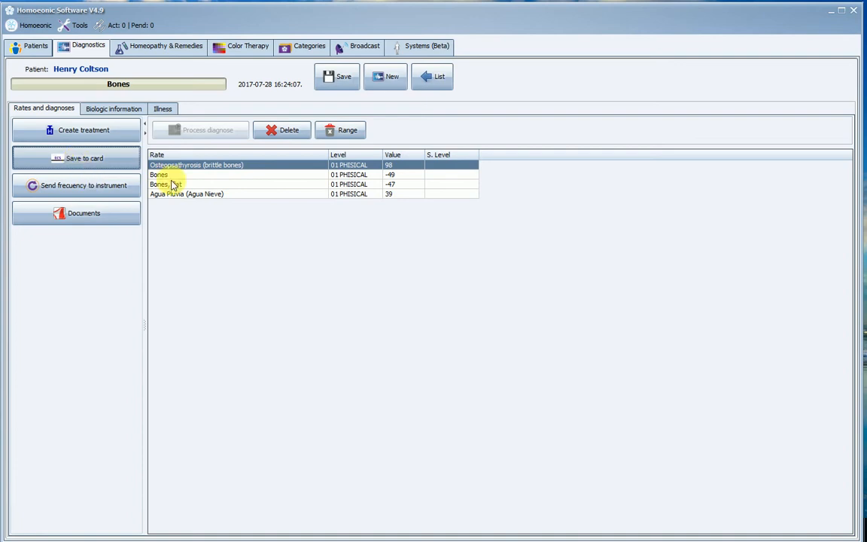
drag(140, 295, 204, 272)
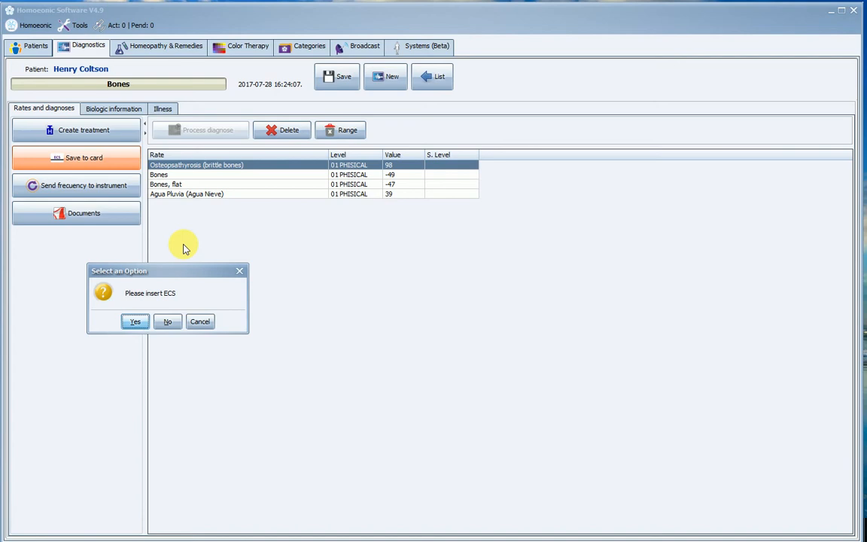
click(136, 322)
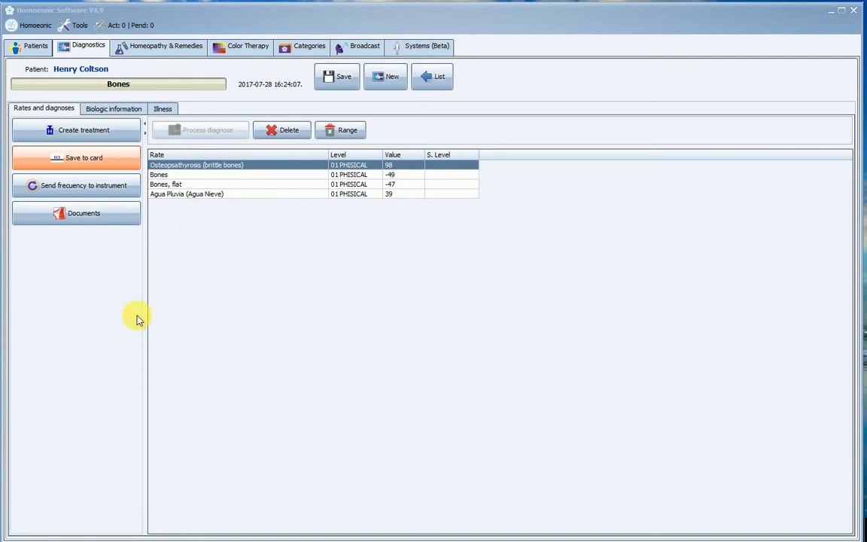